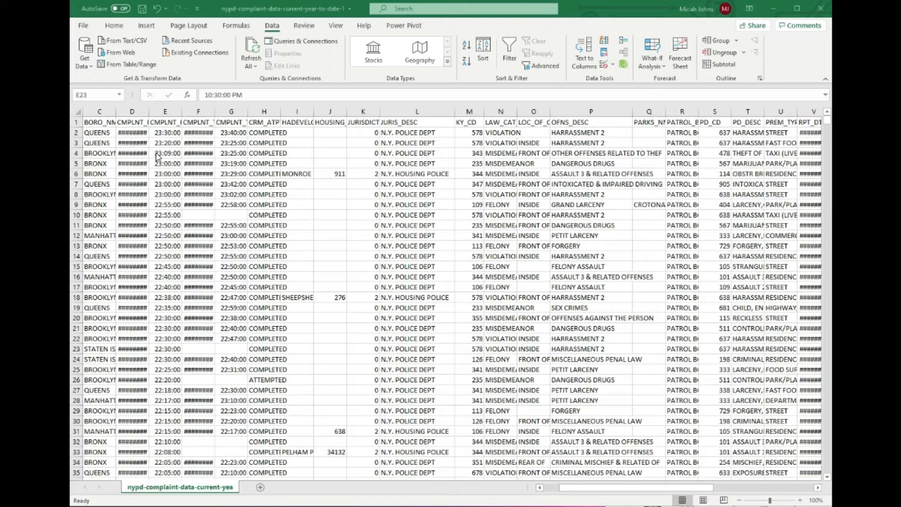
# Widen the BORO_NM column to show full borough names and auto-fit the CMPLNT_FR_DT column.
pyautogui.click(100, 112)
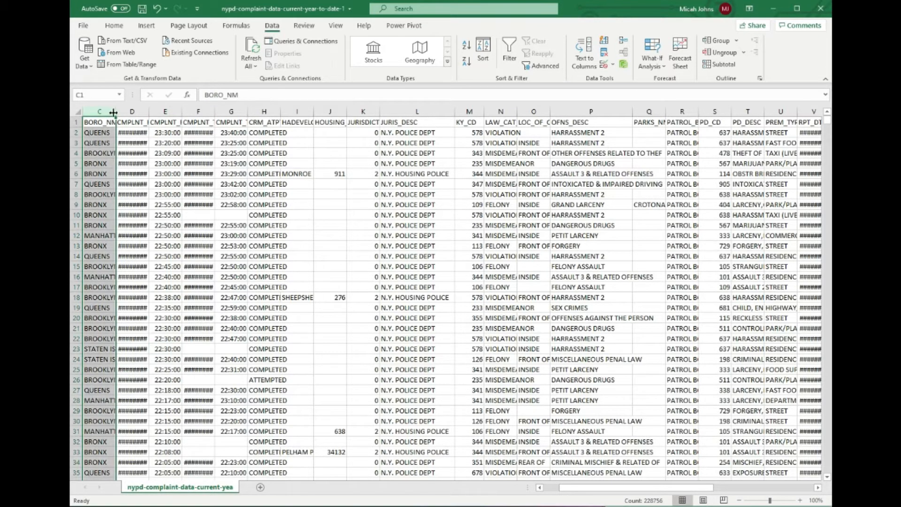
pyautogui.moveTo(114, 111); pyautogui.dragTo(136, 111)
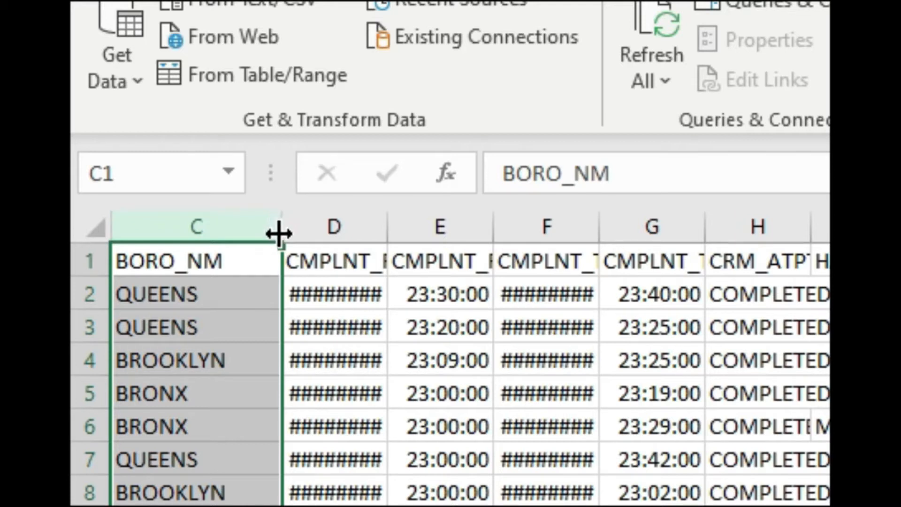
pyautogui.moveTo(387, 224); pyautogui.dragTo(390, 220)
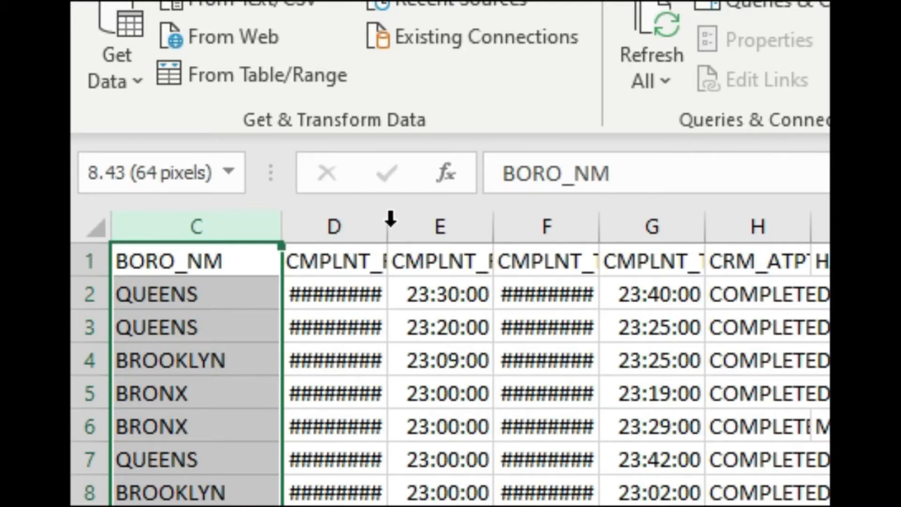
pyautogui.doubleClick(390, 220)
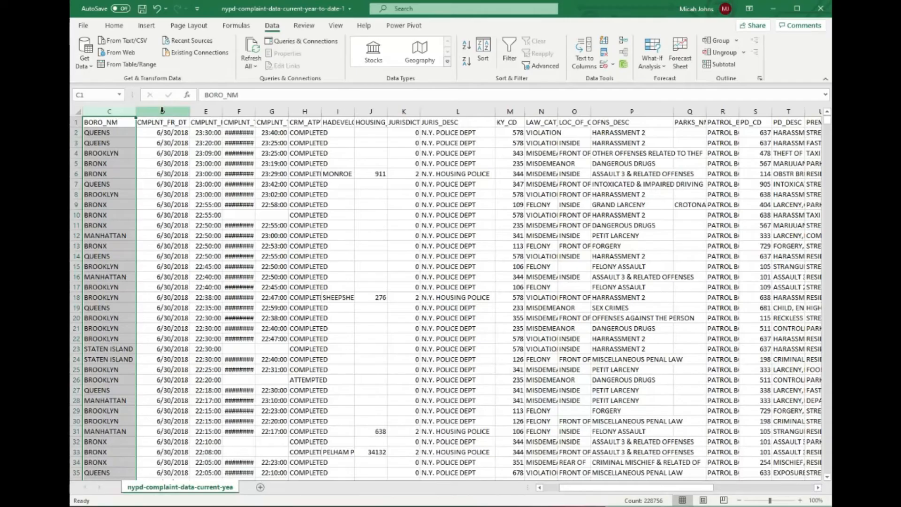
# Auto-fit the CMPLNT_FR_TM, CMPLNT_TO_DT and CMPLNT_TO_TM columns to their contents.
pyautogui.click(162, 111)
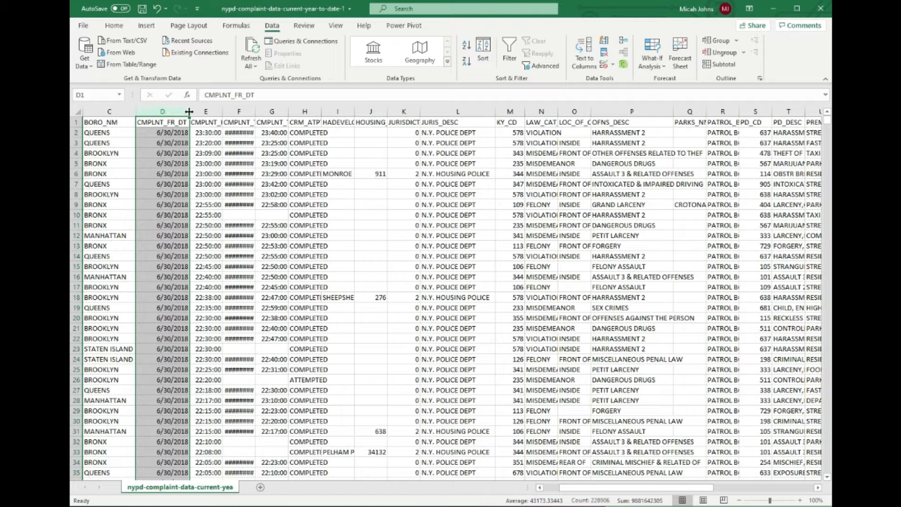
pyautogui.doubleClick(222, 111)
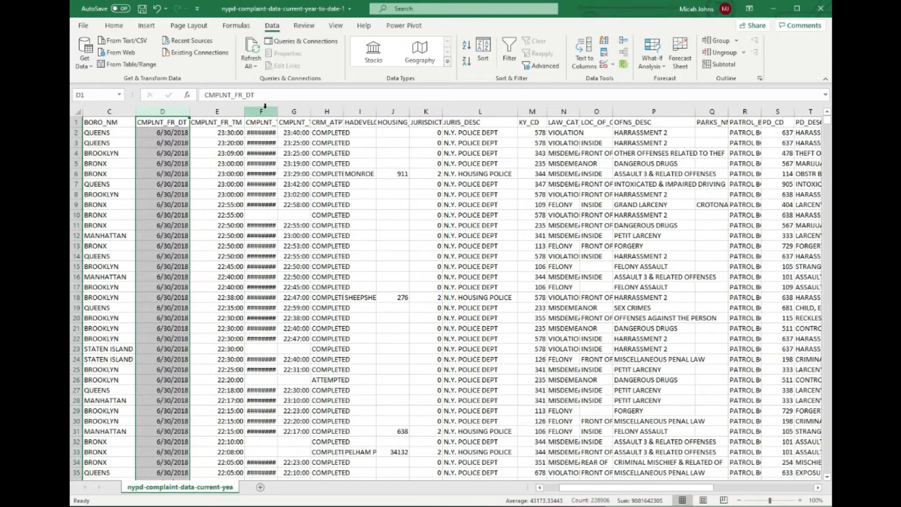
pyautogui.doubleClick(279, 111)
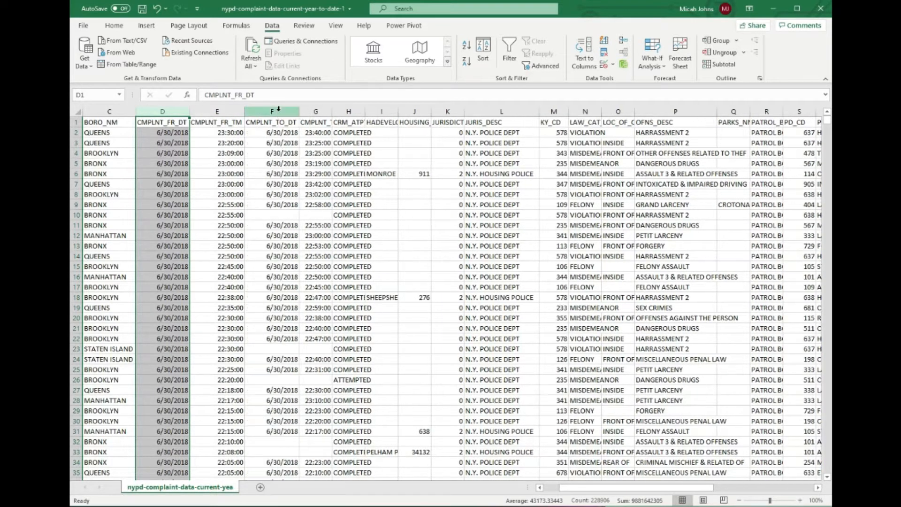
pyautogui.doubleClick(331, 108)
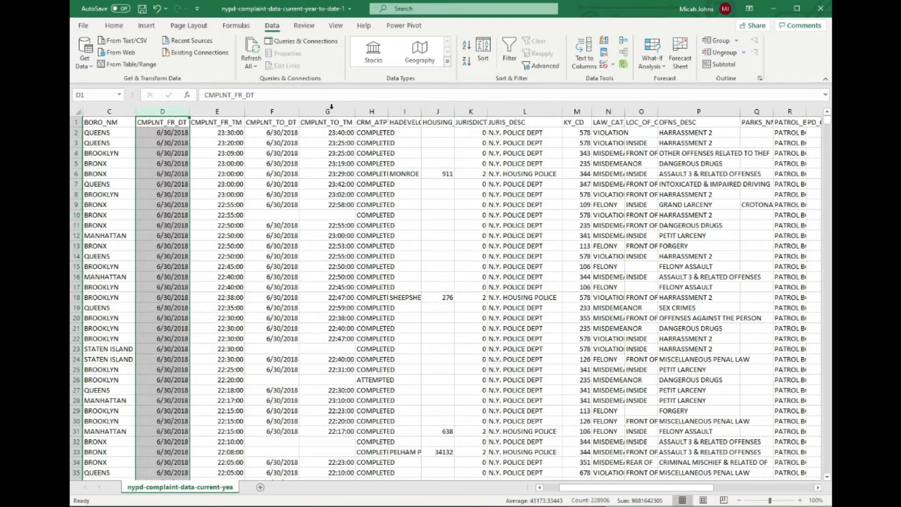
# Delete the CMPLNT_TO_DT and CMPLNT_TO_TM columns from the sheet.
pyautogui.click(259, 125)
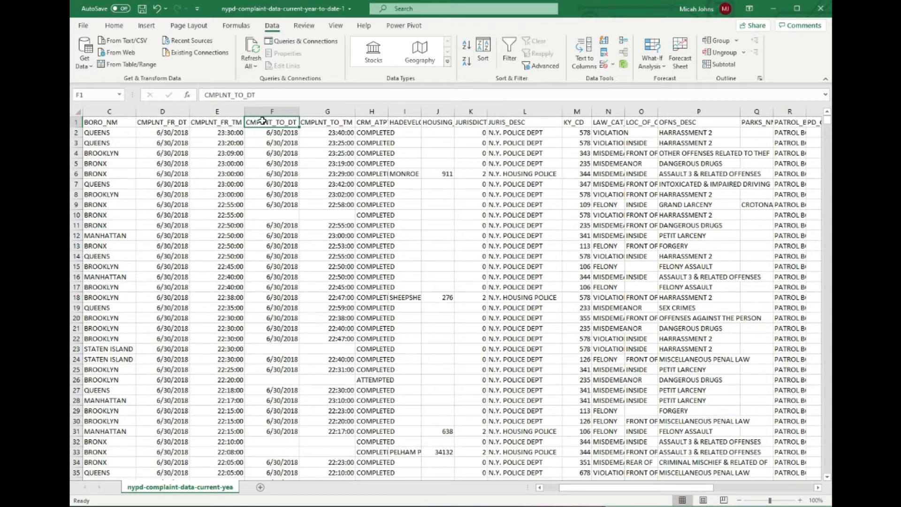
pyautogui.click(328, 131)
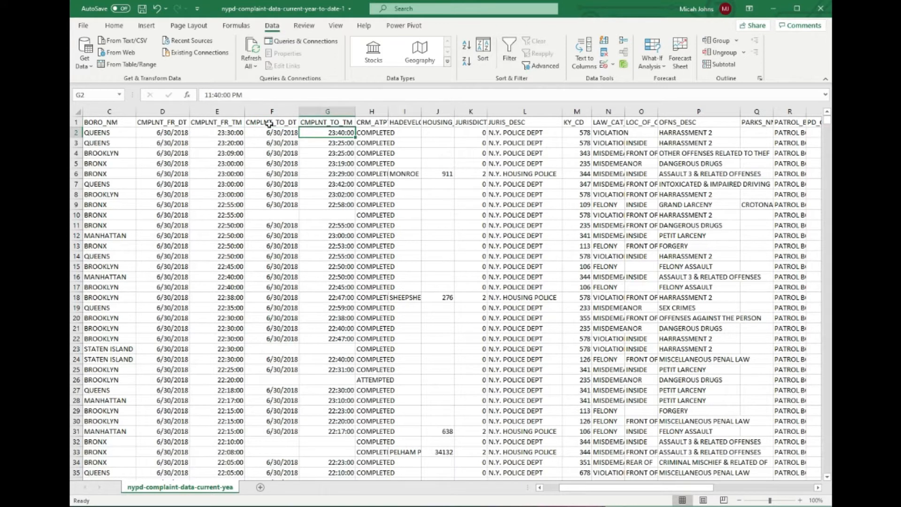
pyautogui.moveTo(270, 111); pyautogui.dragTo(315, 109)
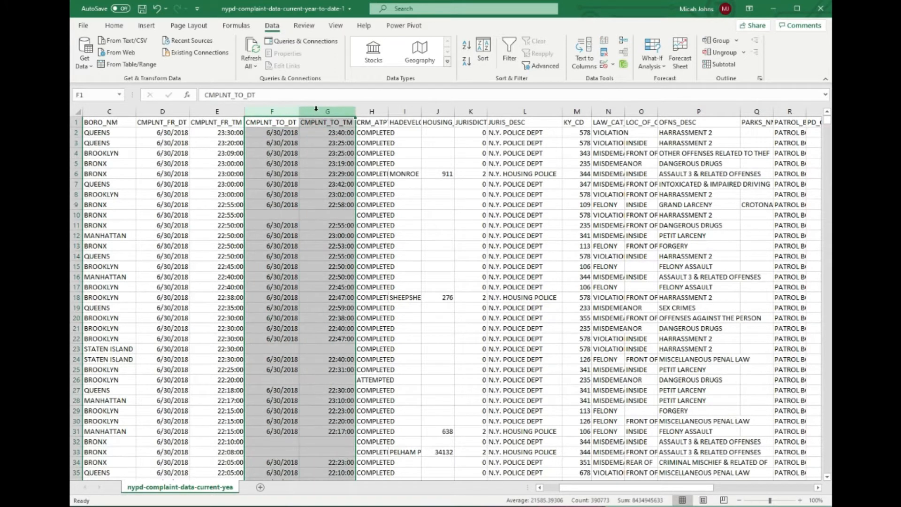
pyautogui.rightClick(316, 109)
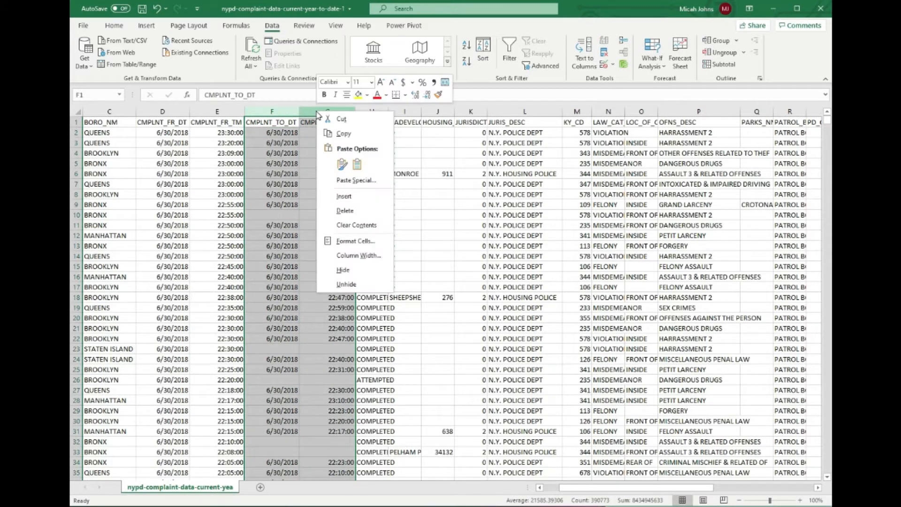
pyautogui.click(350, 211)
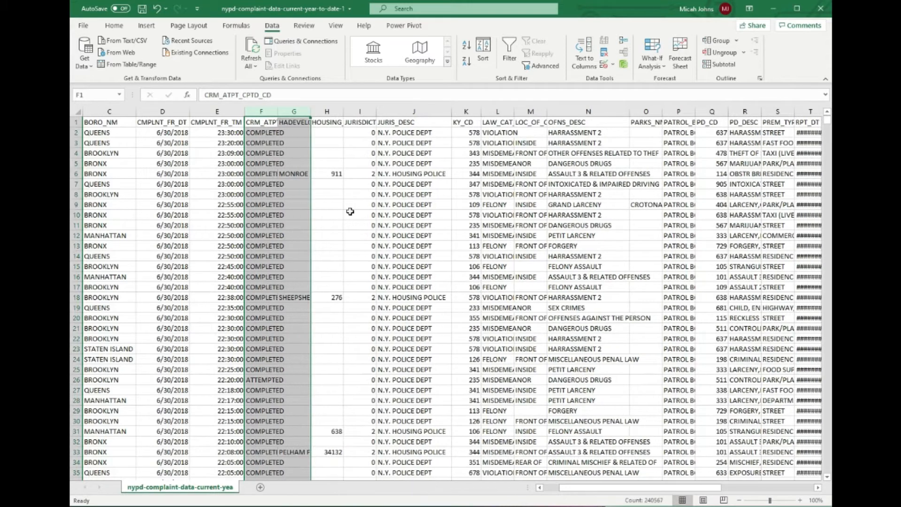
# Auto-fit the CRM_ATPT_CPTD_CD and HADEVELOPT columns together and delete the HADEVELOPT column.
pyautogui.doubleClick(310, 111)
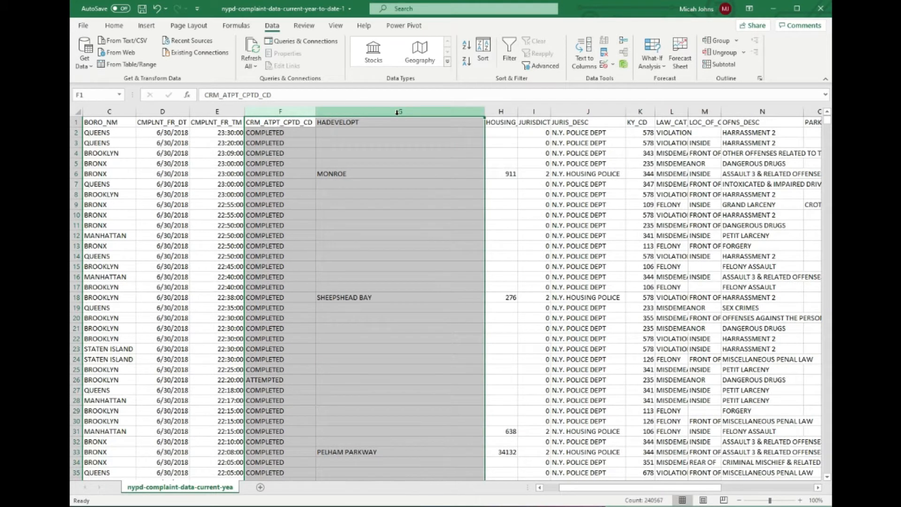
pyautogui.click(398, 112)
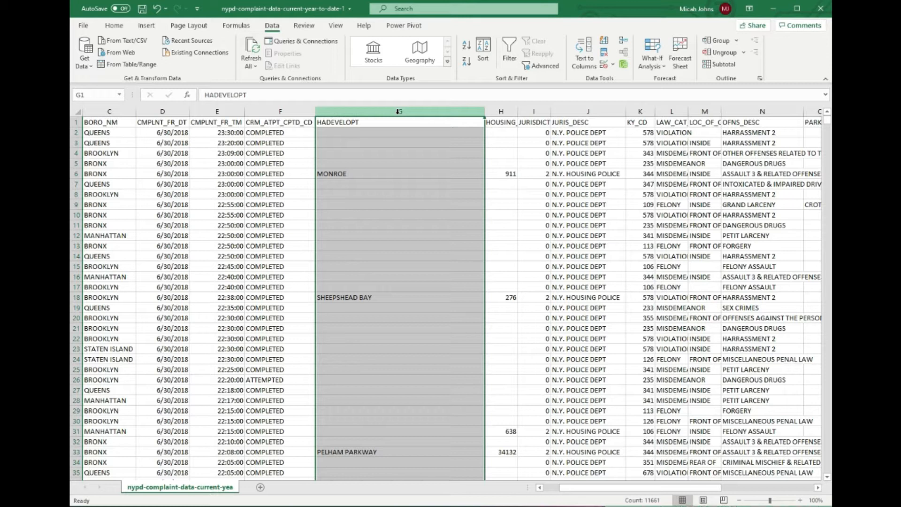
pyautogui.rightClick(398, 112)
pyautogui.press('Escape')
pyautogui.moveTo(828, 125)
pyautogui.mouseDown()
pyautogui.moveTo(828, 147)
pyautogui.moveTo(828, 121)
pyautogui.mouseUp()
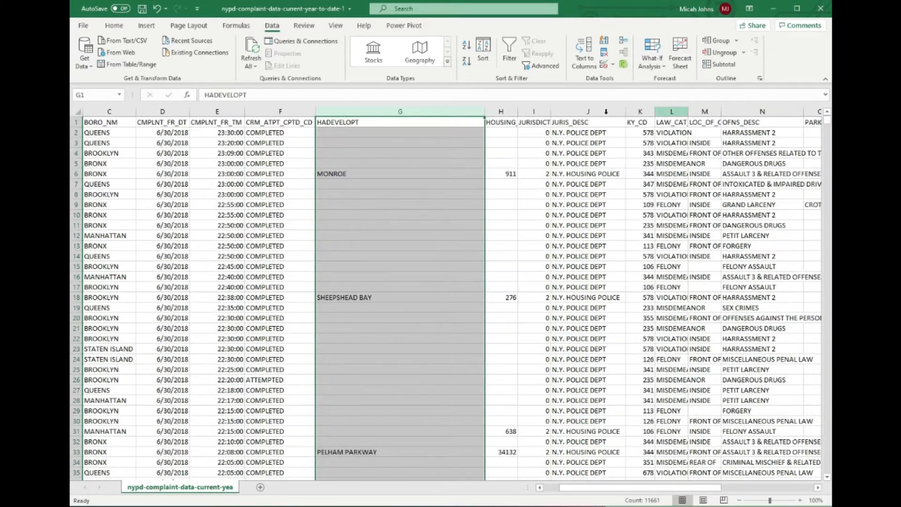
pyautogui.rightClick(438, 113)
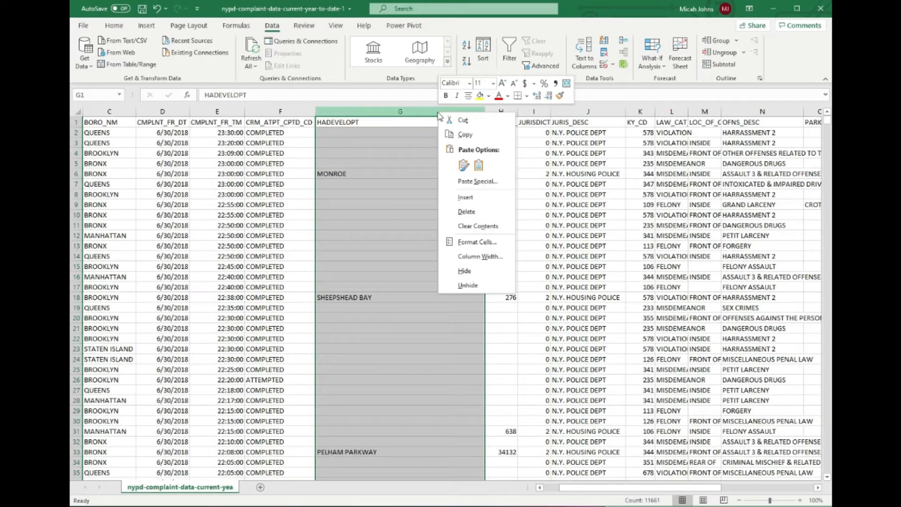
pyautogui.click(479, 212)
# Auto-fit the HOUSING_PSA column, and delete it along with the JURISDICTION_CODE column.
pyautogui.moveTo(351, 111); pyautogui.dragTo(351, 111)
pyautogui.doubleClick(350, 112)
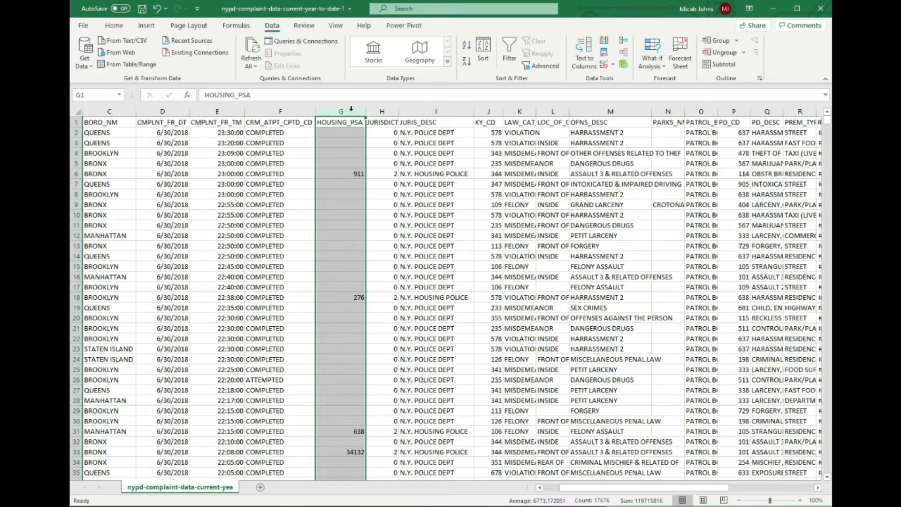
pyautogui.rightClick(348, 110)
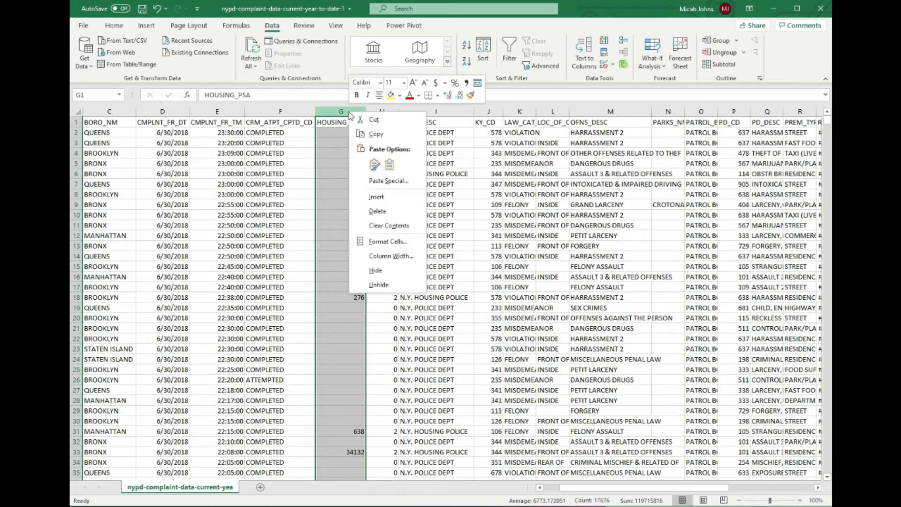
pyautogui.click(398, 211)
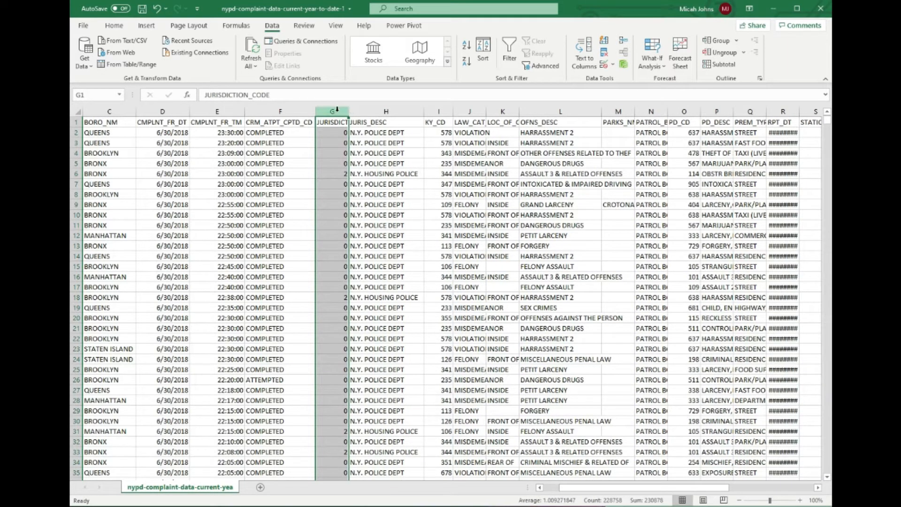
pyautogui.rightClick(336, 110)
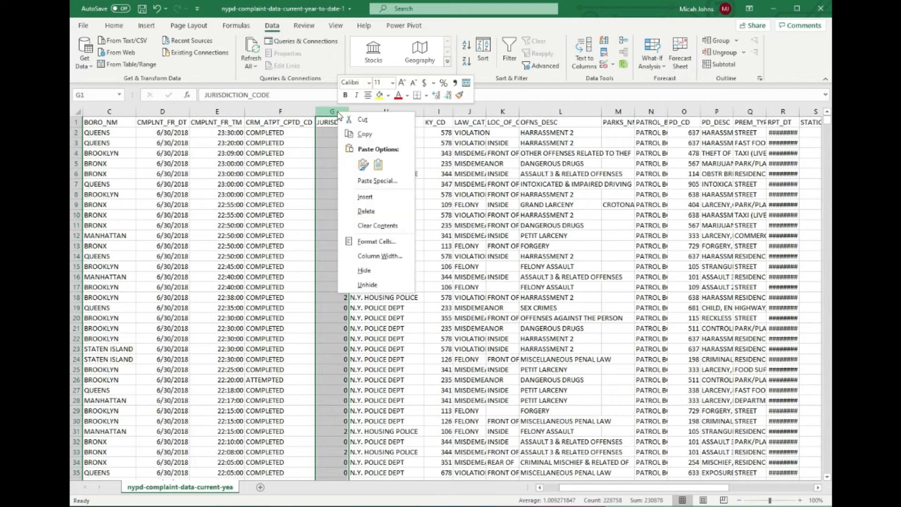
pyautogui.click(384, 214)
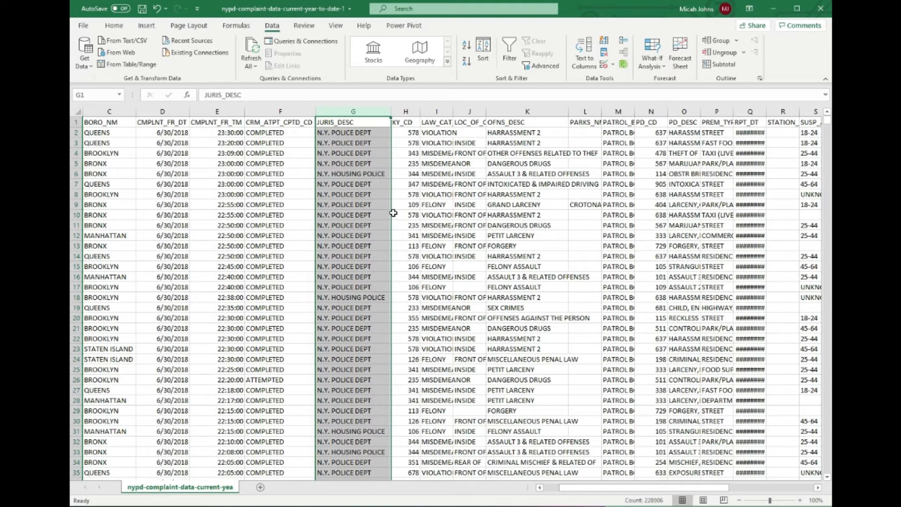
# Auto-fit the RPT_DT column so its dates are readable, and delete the adjacent STATION_NAME column.
pyautogui.moveTo(645, 488); pyautogui.dragTo(724, 488)
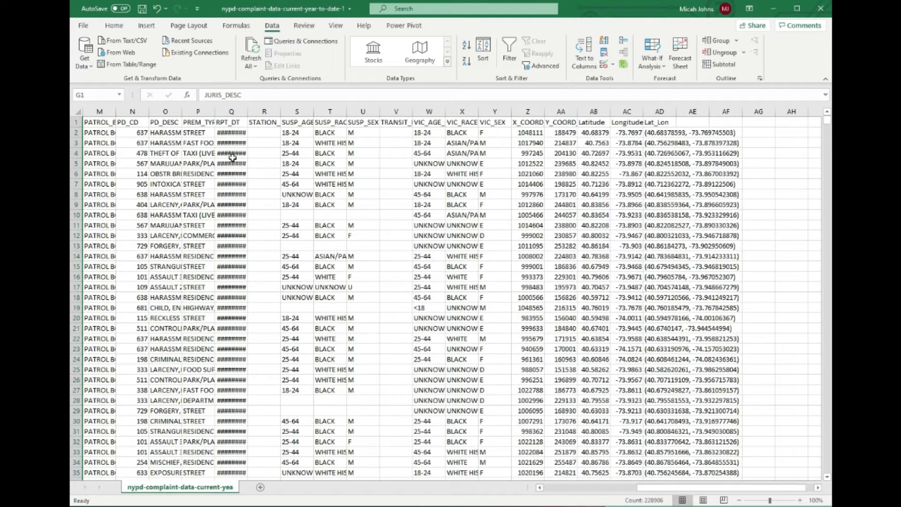
pyautogui.doubleClick(249, 111)
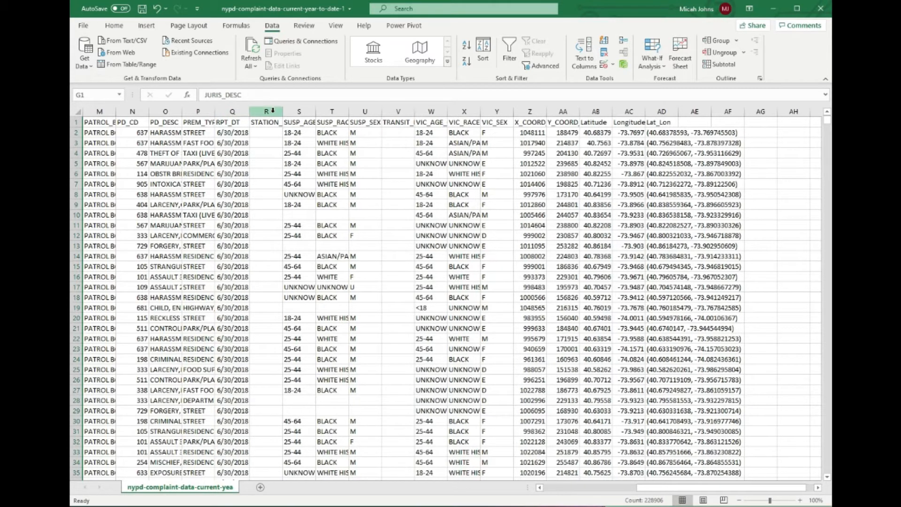
pyautogui.click(263, 112)
pyautogui.rightClick(282, 114)
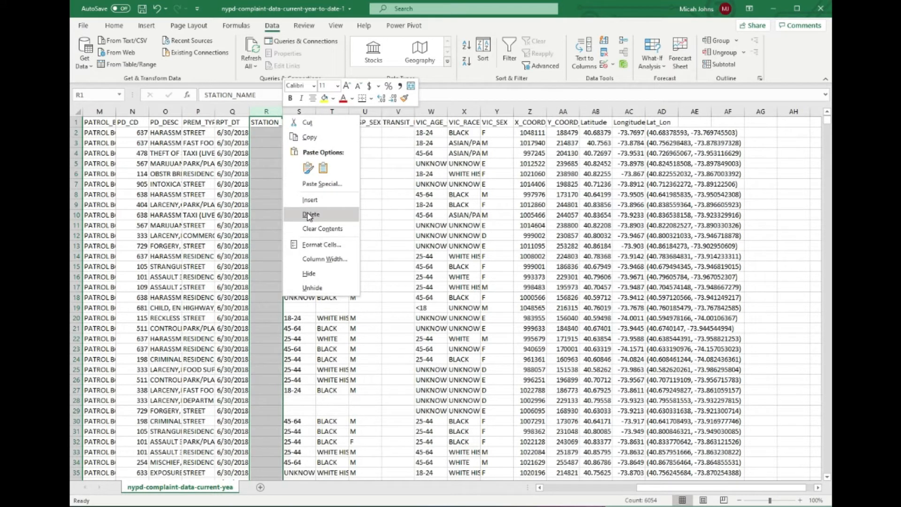
pyautogui.click(309, 215)
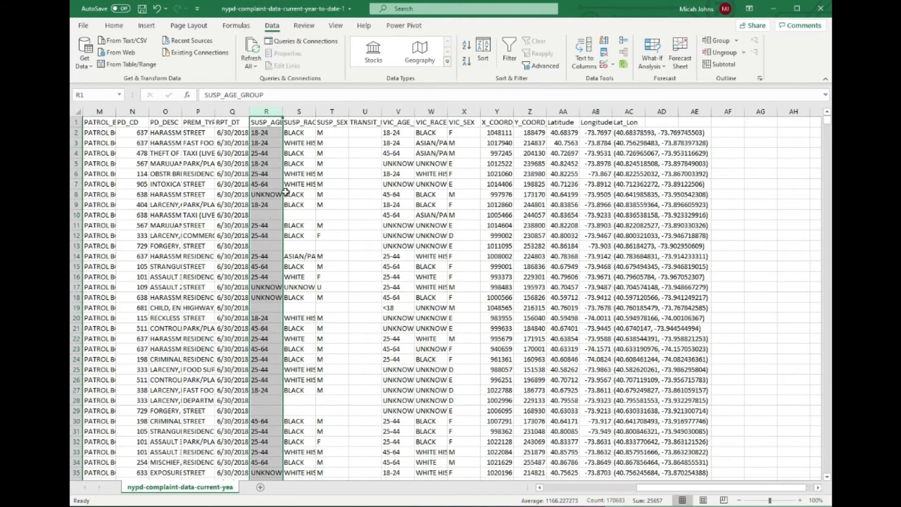
# Delete the TRANSIT_DISTRICT column between the suspect and victim columns.
pyautogui.click(369, 111)
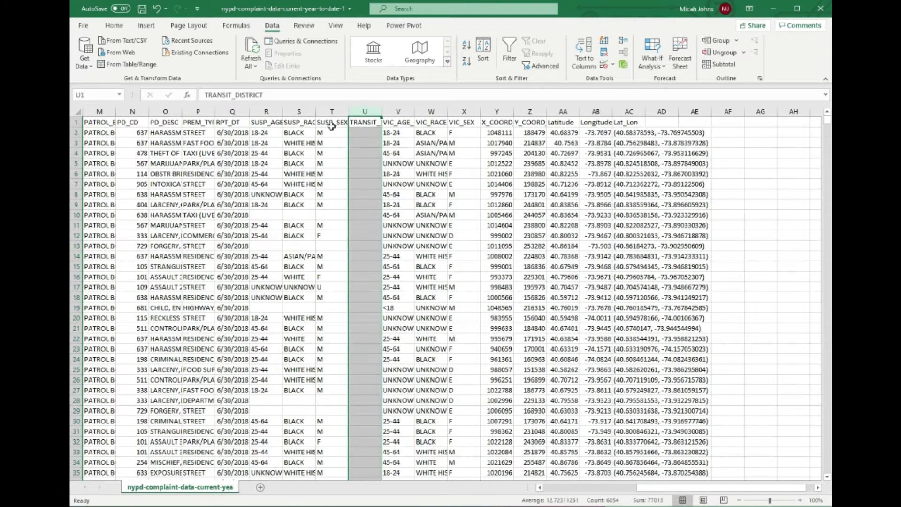
pyautogui.rightClick(380, 109)
pyautogui.click(407, 211)
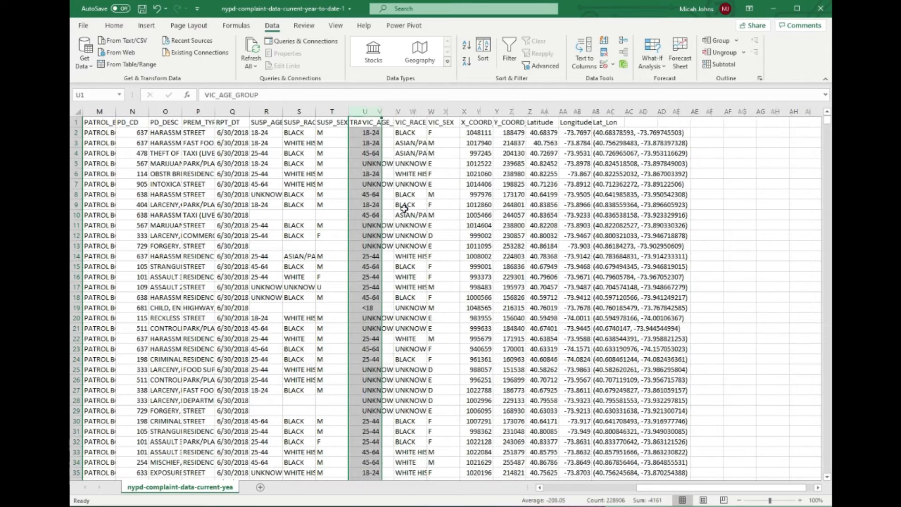
# Auto-fit the LAW_CAT_CD column and check the offense category values in its first rows.
pyautogui.moveTo(737, 489); pyautogui.dragTo(610, 495)
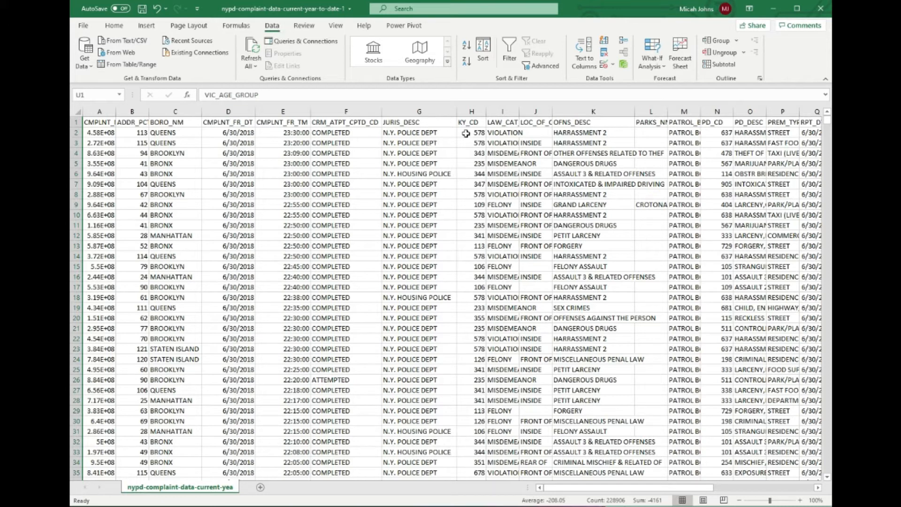
pyautogui.click(509, 111)
pyautogui.doubleClick(518, 112)
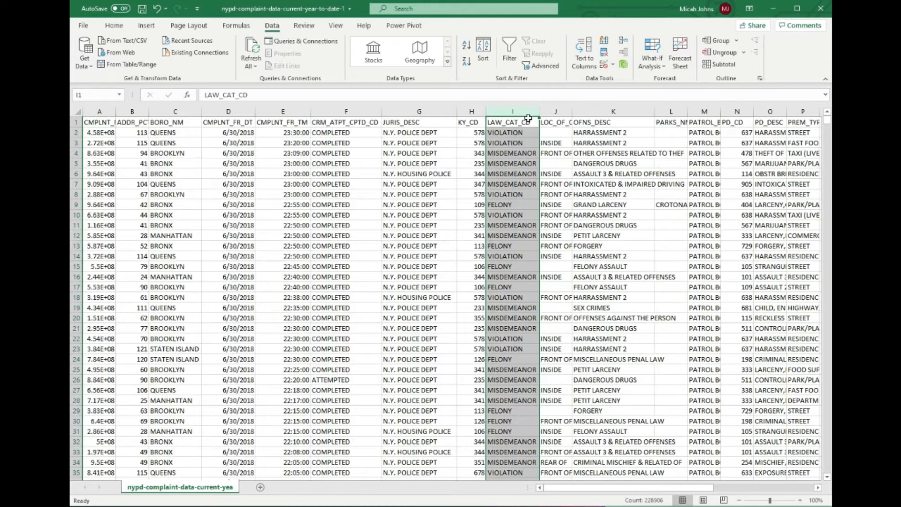
pyautogui.click(505, 325)
pyautogui.click(508, 123)
pyautogui.click(510, 143)
pyautogui.click(509, 153)
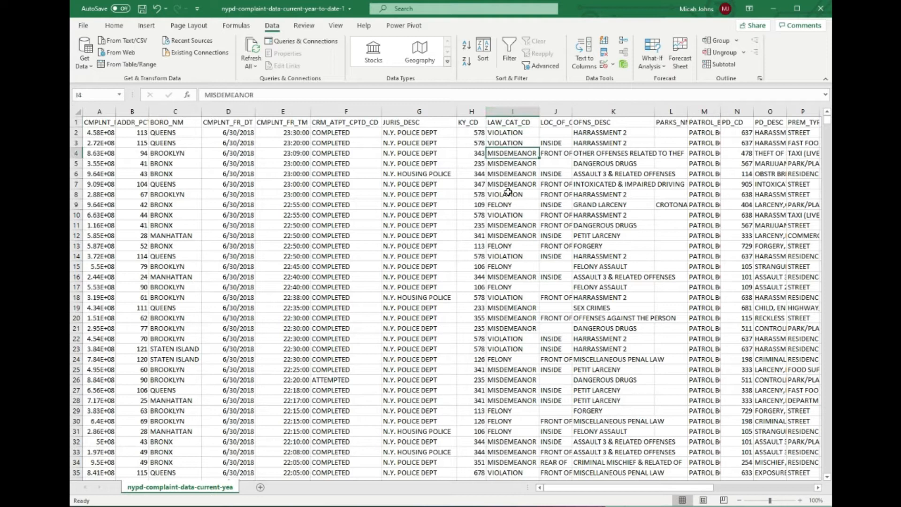
# Sort all records by the LAW_CAT_CD column from A to Z, expanding the selection to the adjacent data.
pyautogui.click(512, 111)
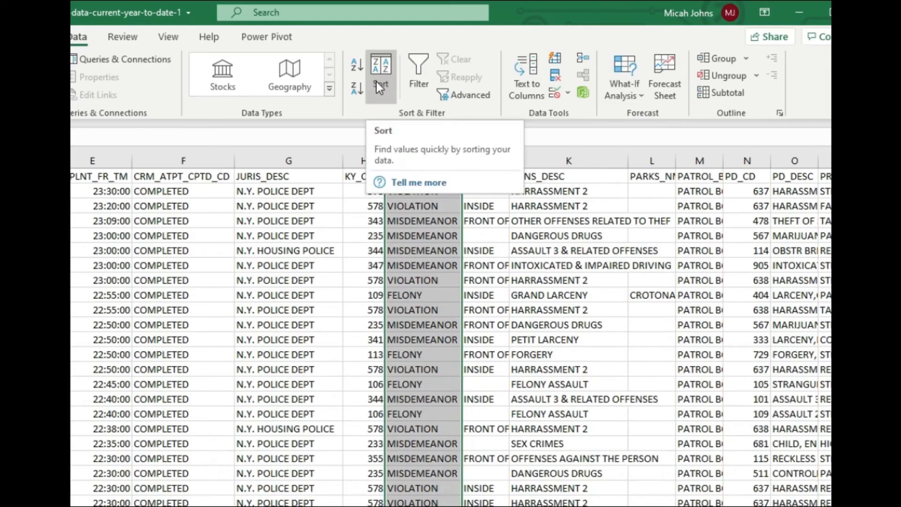
pyautogui.click(466, 46)
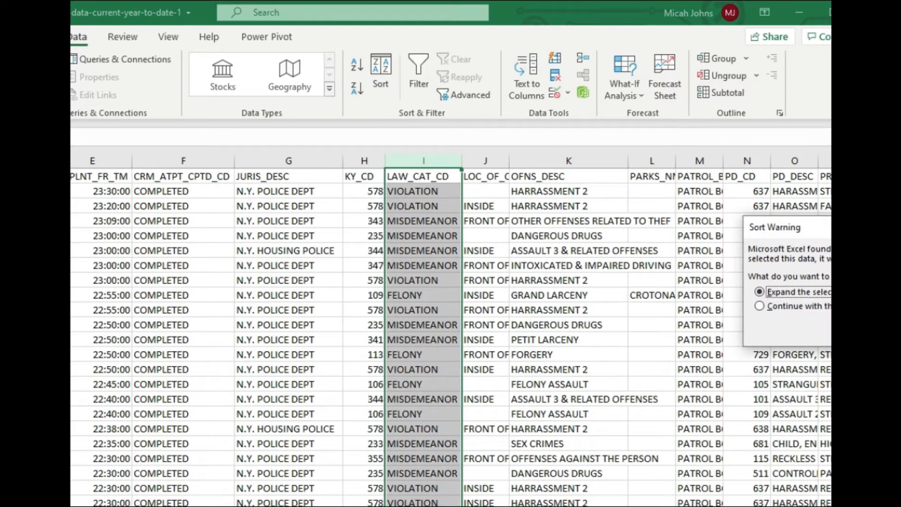
pyautogui.moveTo(798, 227); pyautogui.dragTo(643, 252)
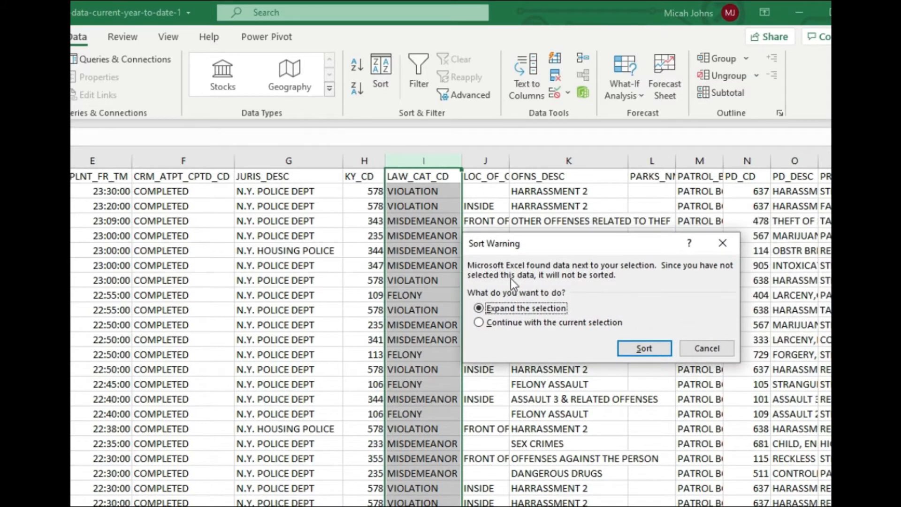
pyautogui.click(648, 349)
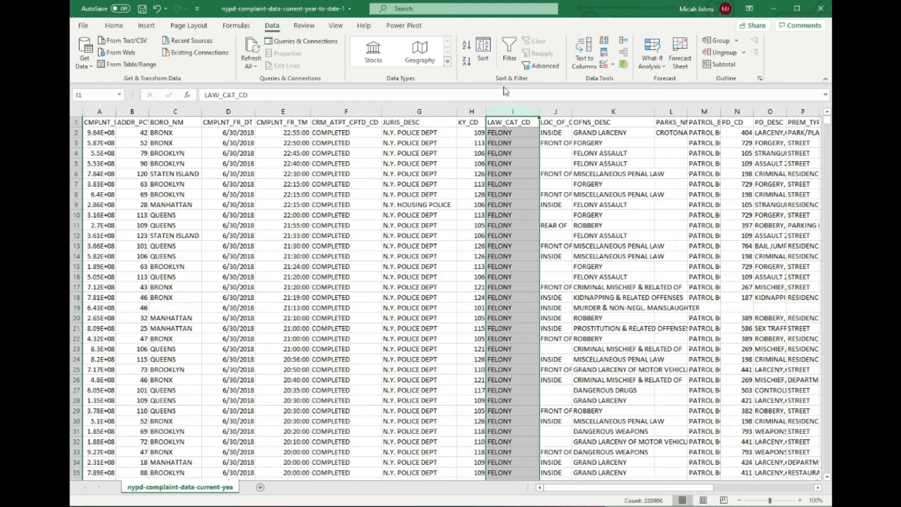
# Sort all records by the LAW_CAT_CD column from Z to A, expanding the selection to the adjacent data.
pyautogui.click(466, 61)
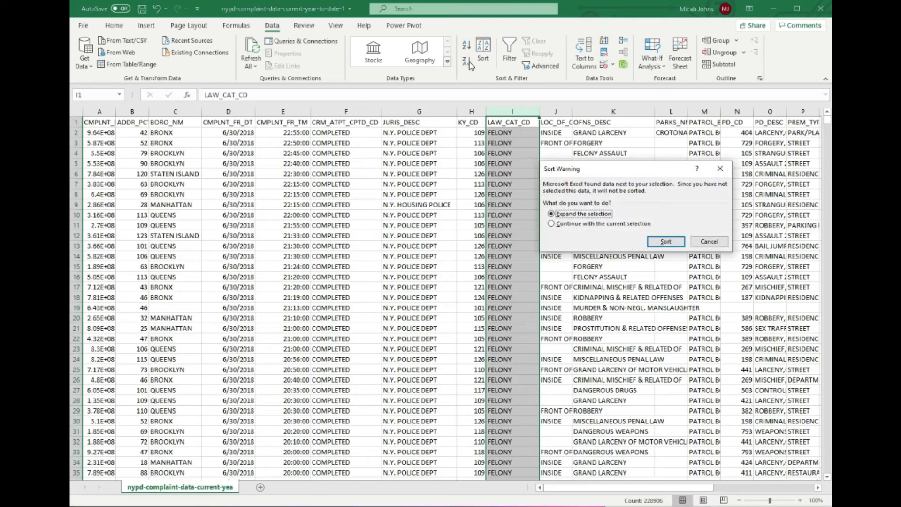
pyautogui.click(674, 245)
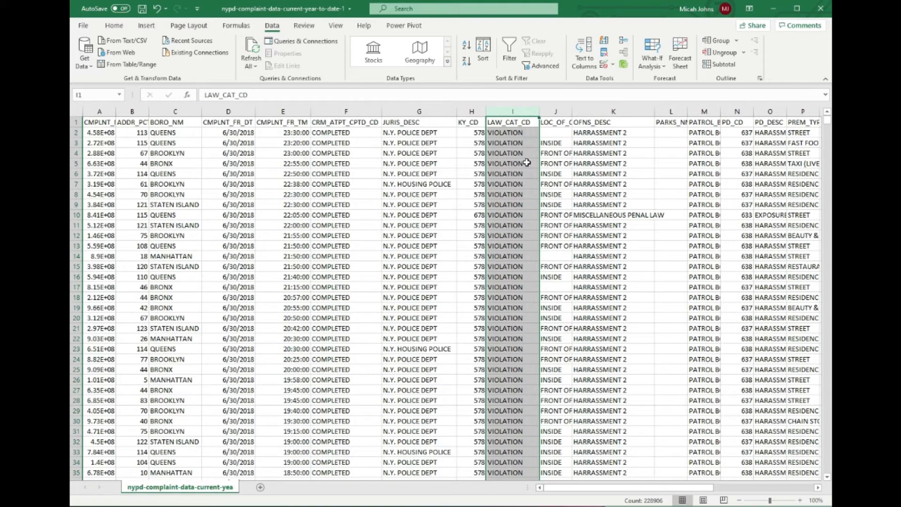
pyautogui.click(525, 151)
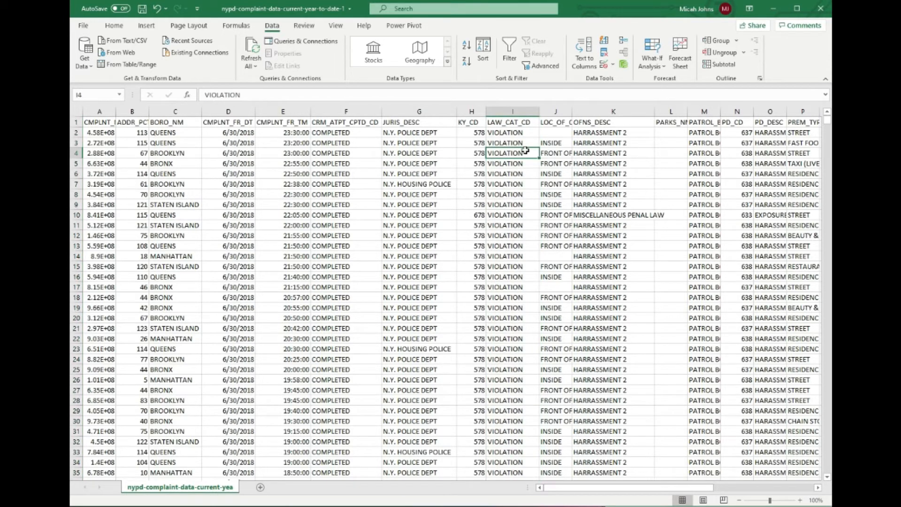
# Turn on a filter for the JURIS_DESC column alone, and remove that filter.
pyautogui.click(452, 143)
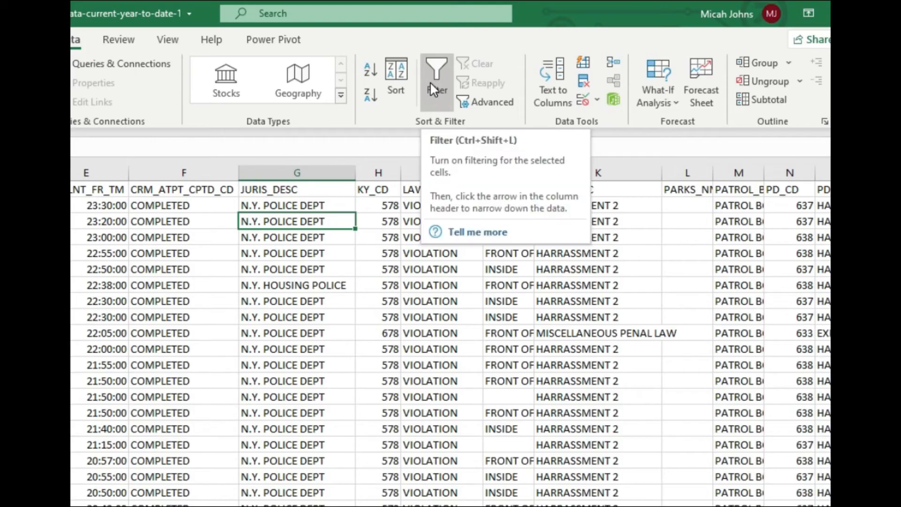
pyautogui.click(430, 81)
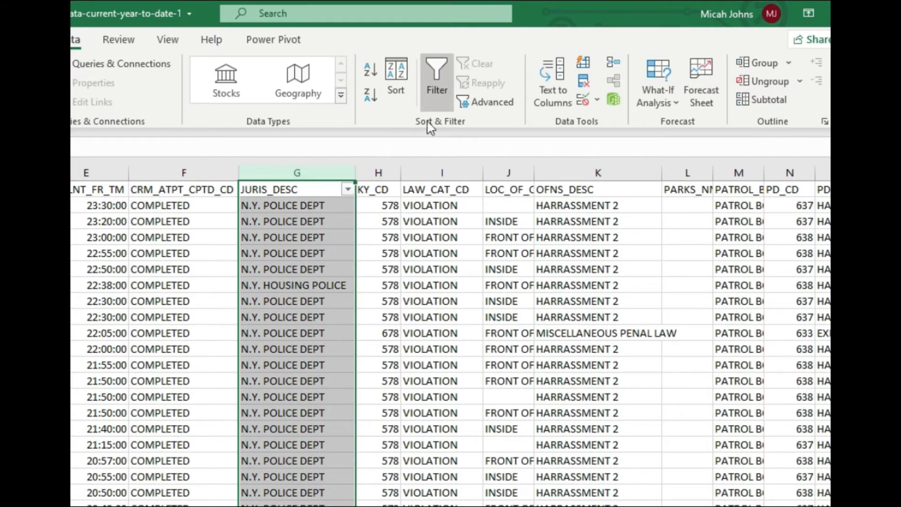
pyautogui.click(432, 80)
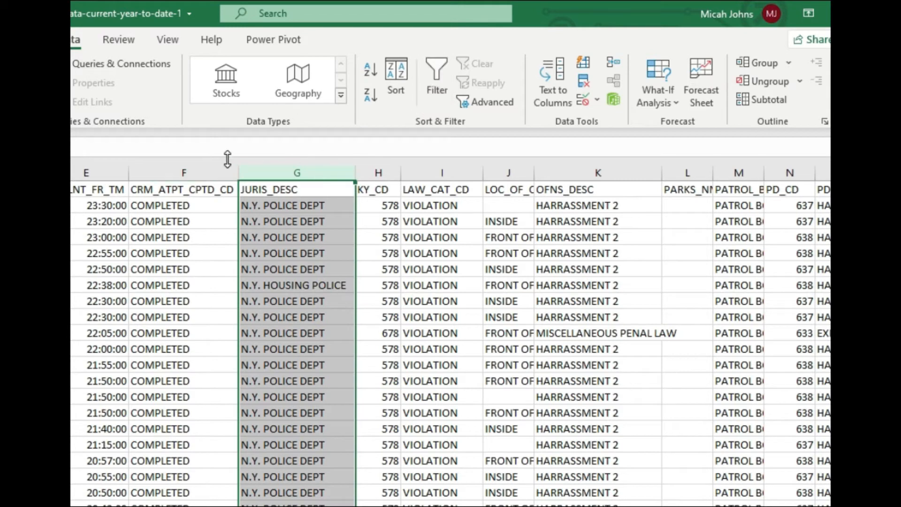
pyautogui.click(237, 146)
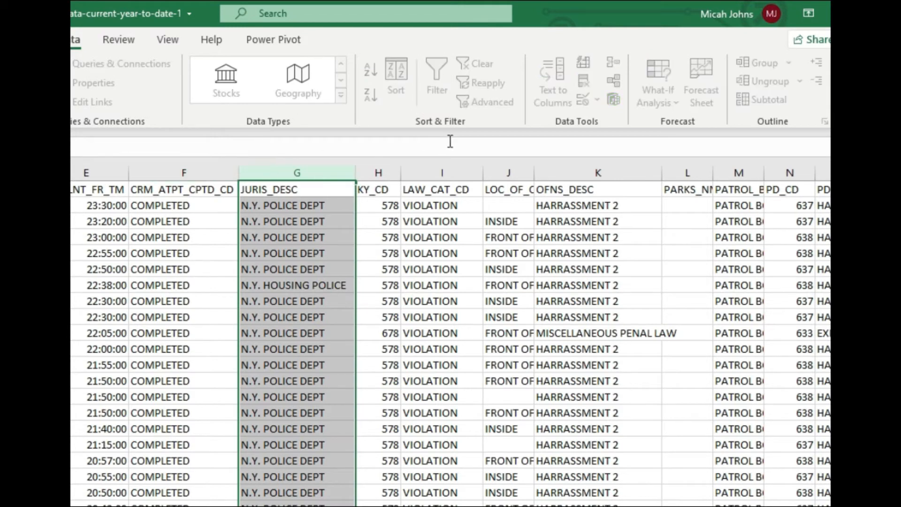
# Turn on filtering for every column header of the data, and filter LAW_CAT_CD to show only MISDEMEANOR.
pyautogui.click(334, 219)
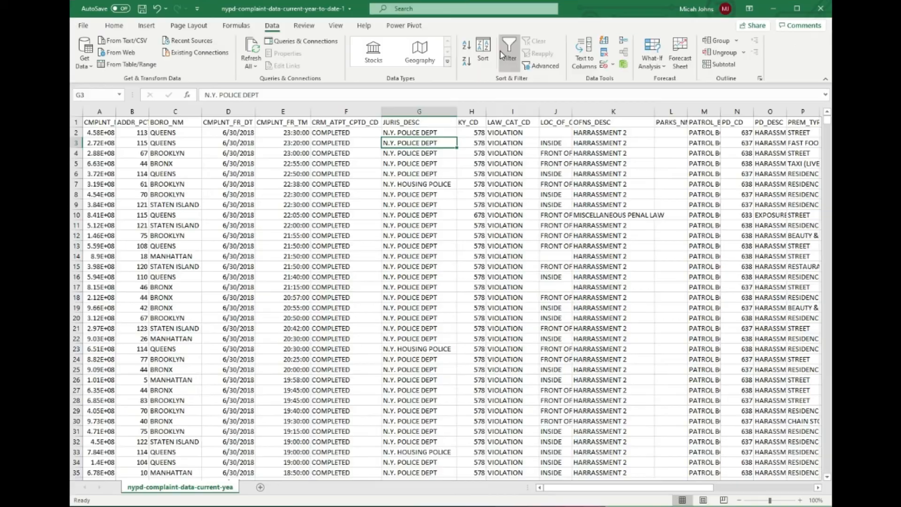
pyautogui.click(436, 77)
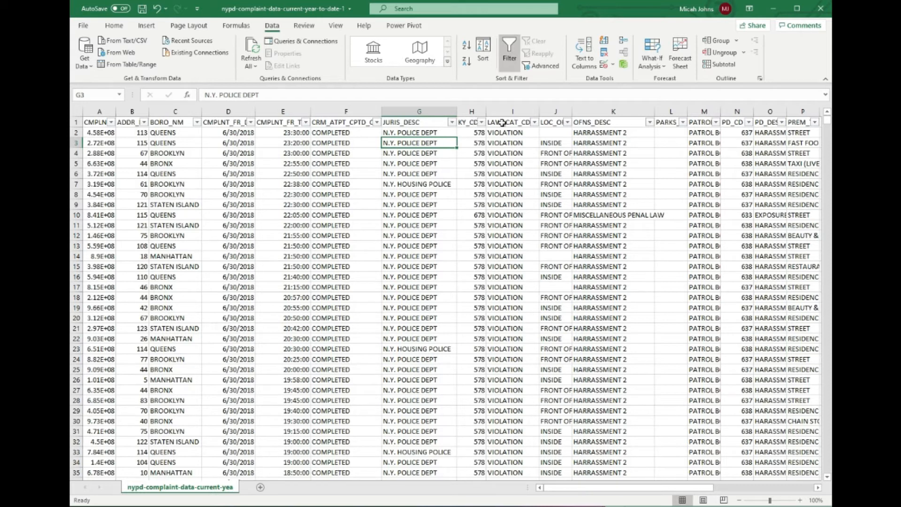
pyautogui.click(534, 123)
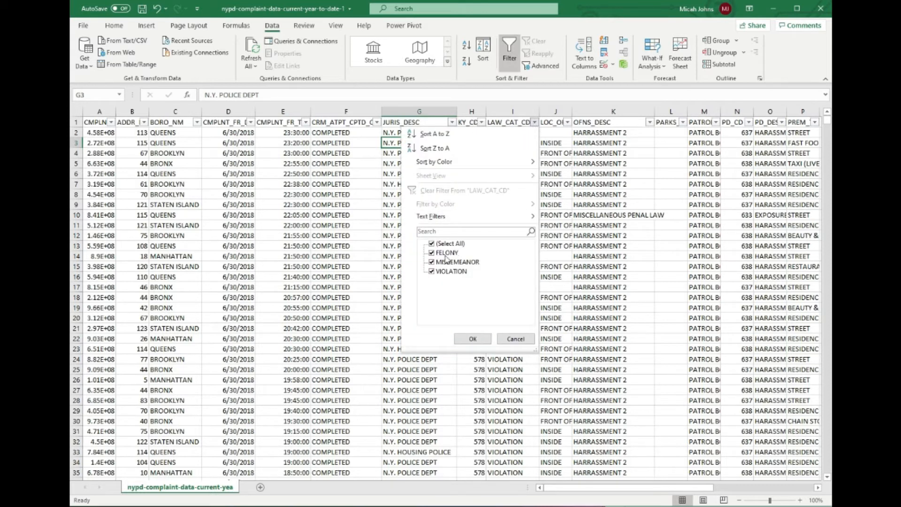
pyautogui.click(431, 244)
pyautogui.click(431, 253)
pyautogui.click(431, 253)
pyautogui.click(432, 261)
pyautogui.click(471, 338)
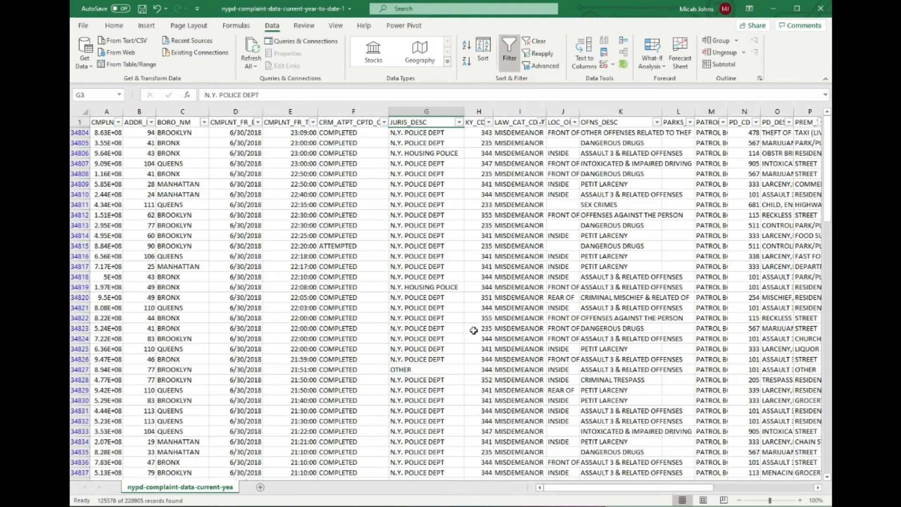
# Filter the BORO_NM column to show only QUEENS.
pyautogui.click(203, 122)
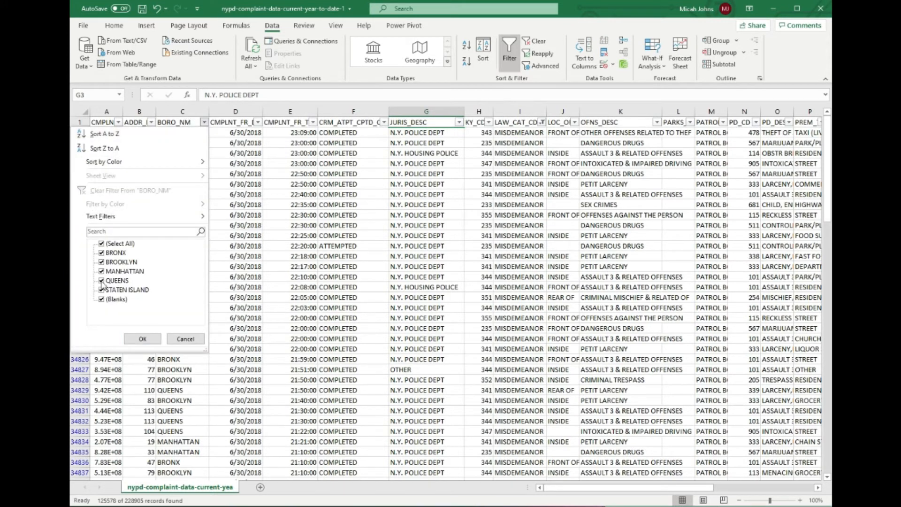
pyautogui.click(102, 243)
pyautogui.click(102, 281)
pyautogui.click(136, 338)
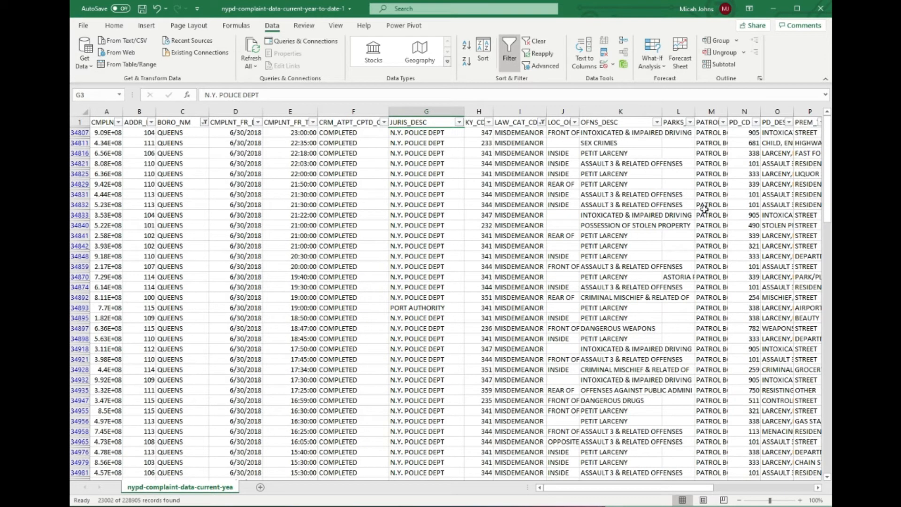
# Review the filtered records down to the last row, checking the BORO_NM and LAW_CAT_CD columns and the row numbers.
pyautogui.moveTo(829, 164); pyautogui.dragTo(828, 473)
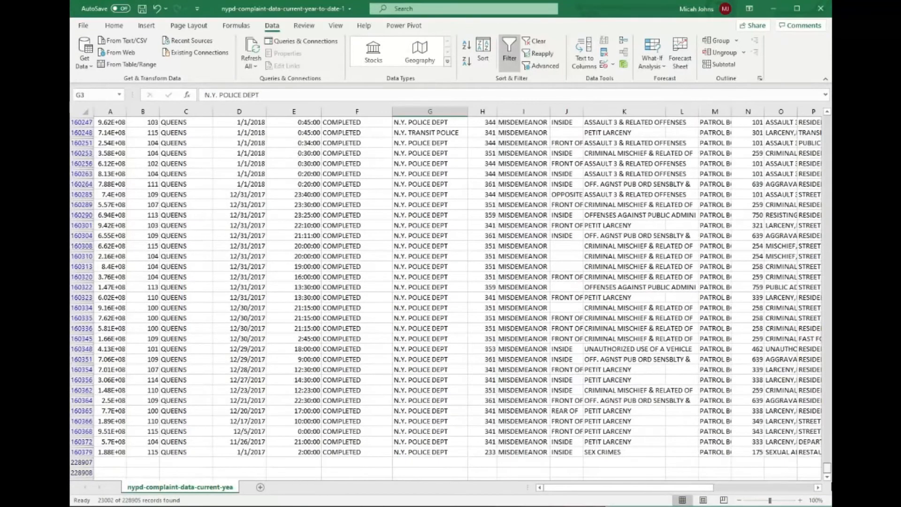
pyautogui.click(185, 111)
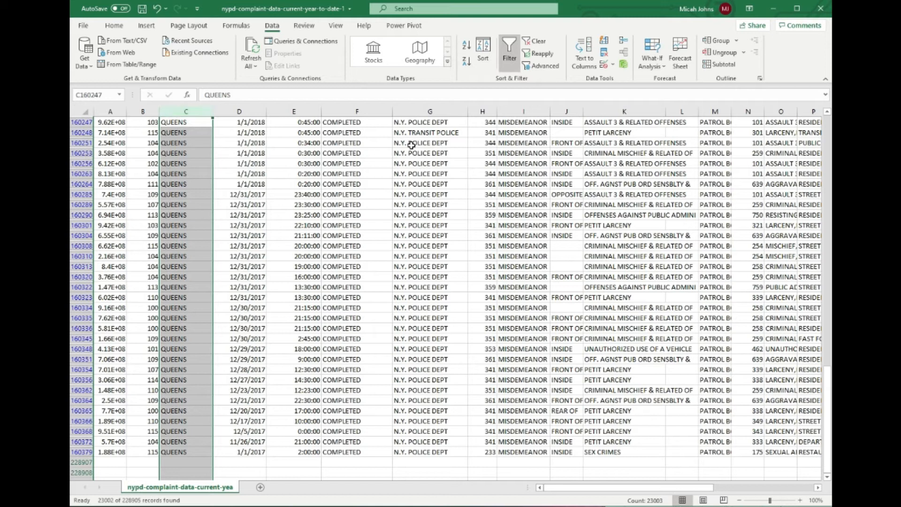
pyautogui.click(511, 112)
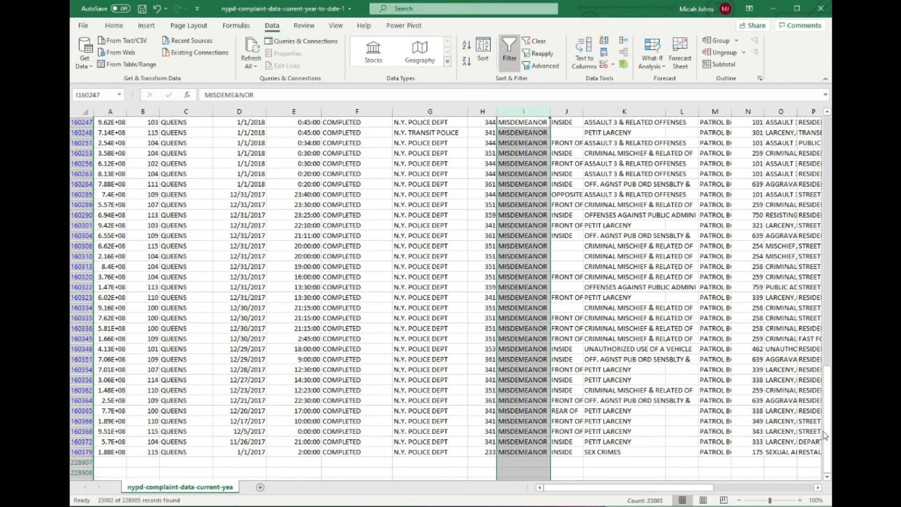
pyautogui.moveTo(829, 422); pyautogui.dragTo(825, 141)
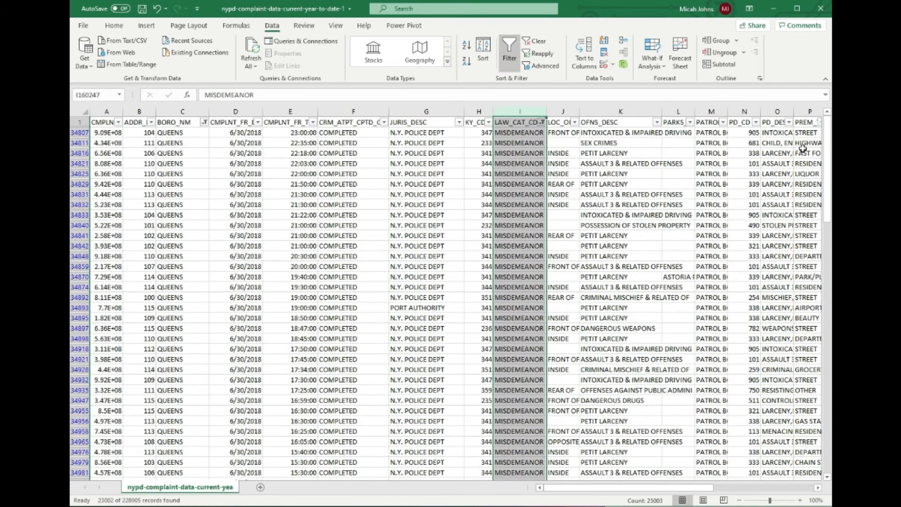
pyautogui.click(79, 132)
pyautogui.click(80, 143)
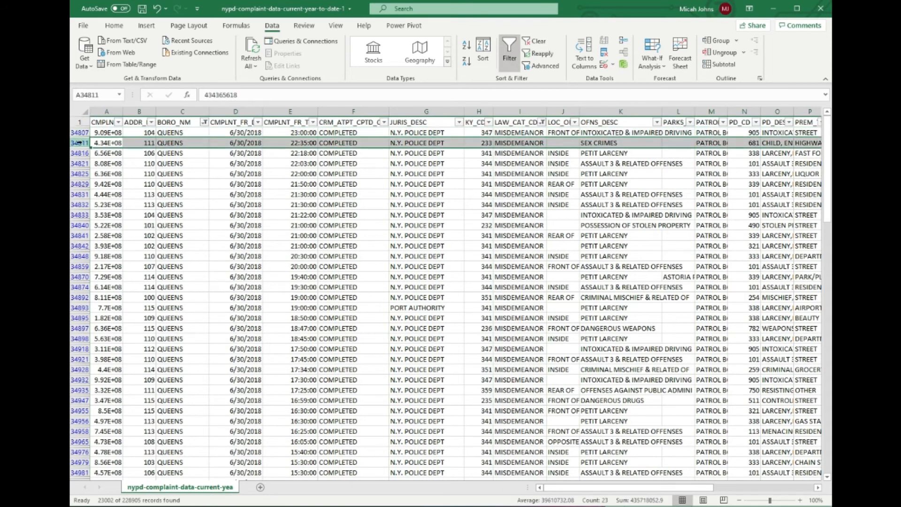
pyautogui.click(81, 152)
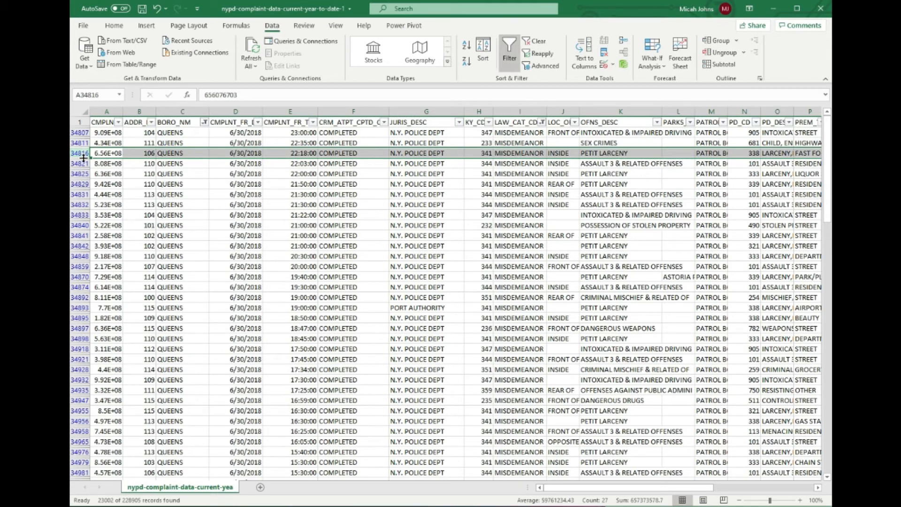
# Copy the filtered rows 34807 through 34932 and paste them into a new sheet starting at cell A1.
pyautogui.moveTo(78, 132); pyautogui.dragTo(80, 383)
pyautogui.hotkey('ctrl', 'c')
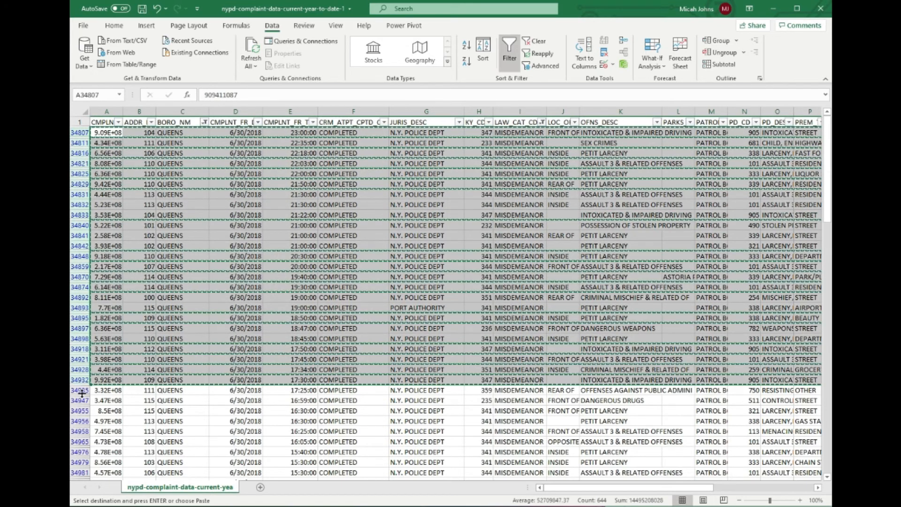
pyautogui.click(260, 487)
pyautogui.click(236, 337)
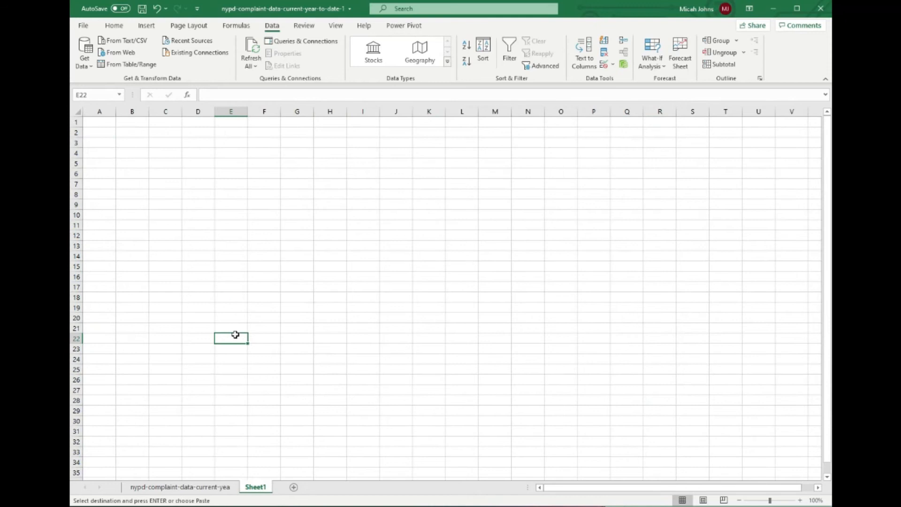
pyautogui.click(100, 121)
pyautogui.hotkey('ctrl', 'v')
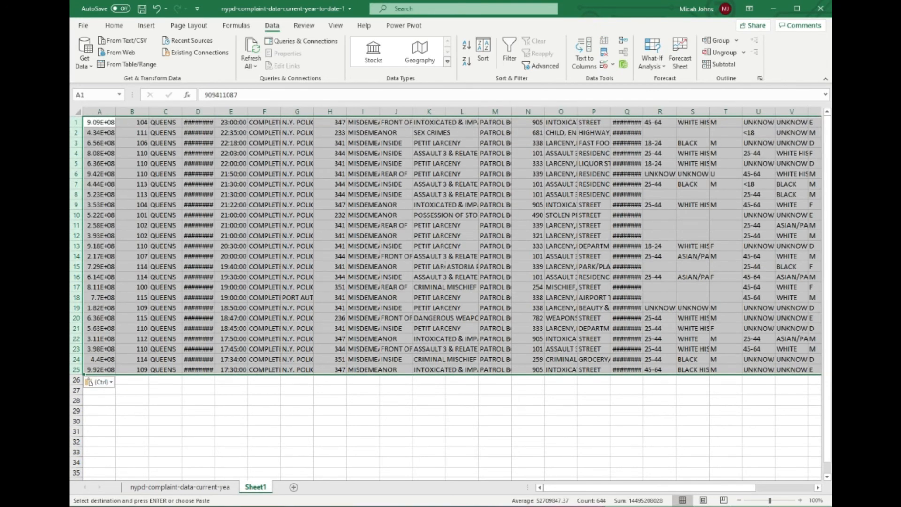
# Return to the complaint data sheet, copy and clear the KY_CD cell in row 34840, and undo the clearing.
pyautogui.click(180, 487)
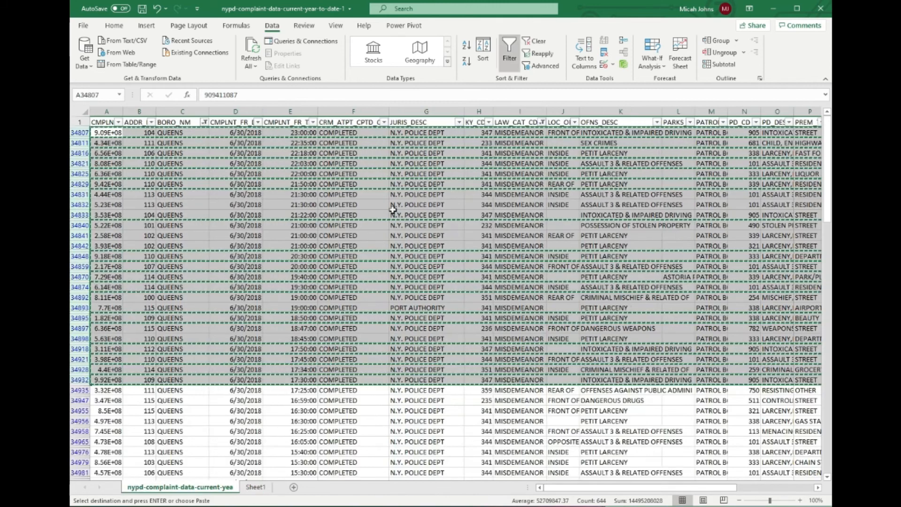
pyautogui.click(492, 227)
pyautogui.hotkey('ctrl', 'c')
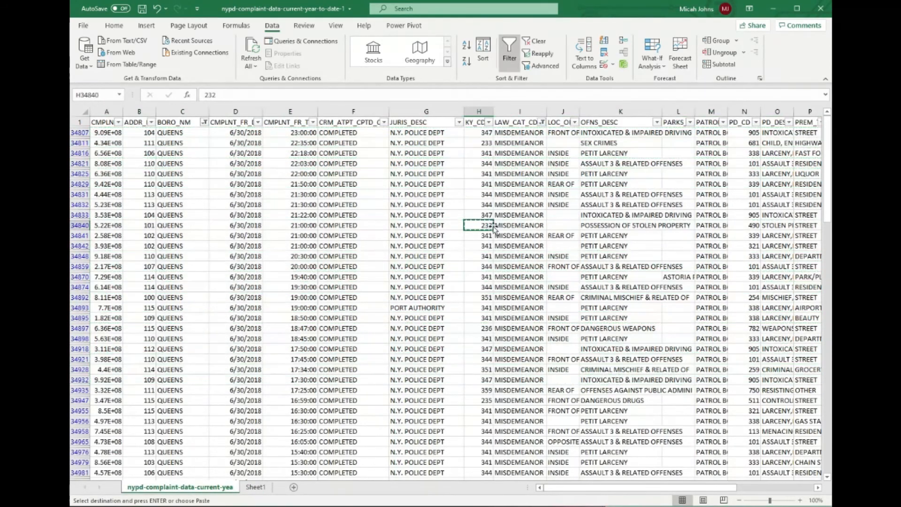
pyautogui.rightClick(489, 225)
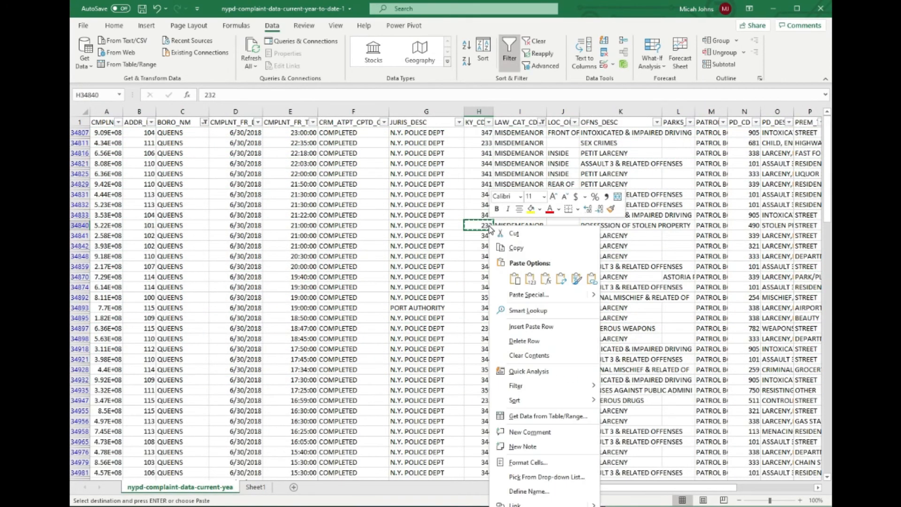
pyautogui.click(547, 355)
pyautogui.hotkey('ctrl', 'z')
pyautogui.click(544, 215)
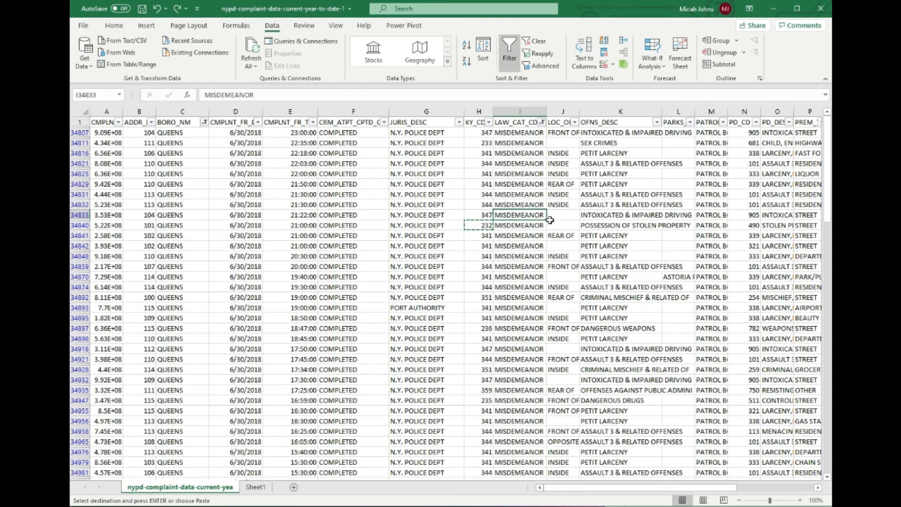